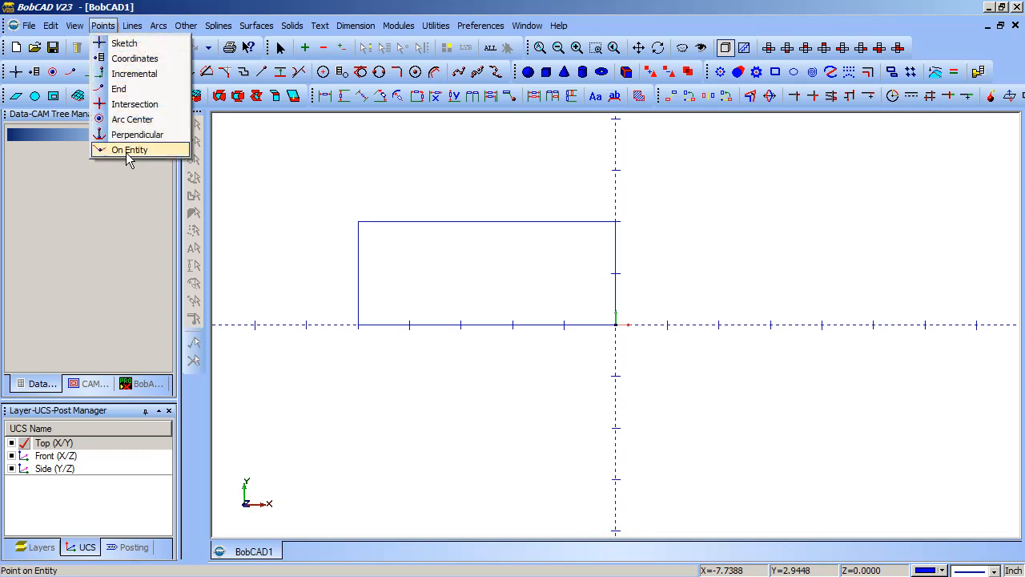
Step: Place a point at 50 percent along the rectangle's vertical edge at the origin
{"action": "left_click", "coordinate": [126, 150]}
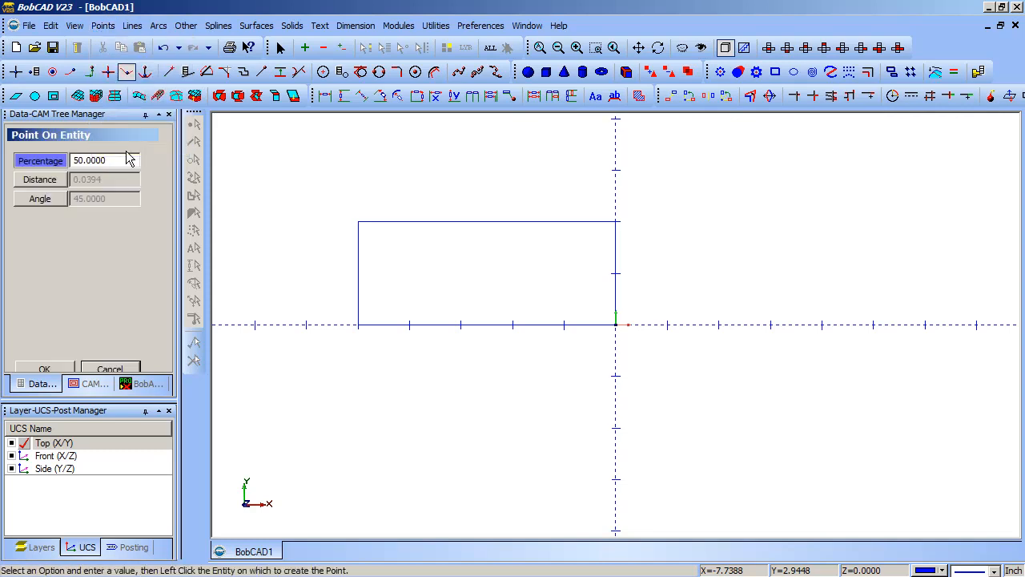
{"action": "left_click", "coordinate": [617, 280]}
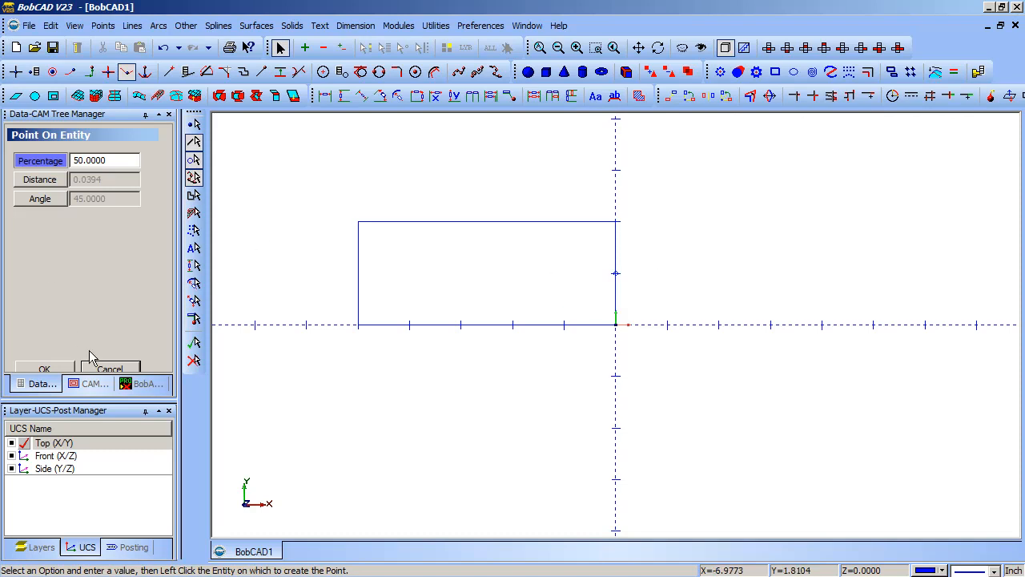
{"action": "left_click", "coordinate": [107, 369]}
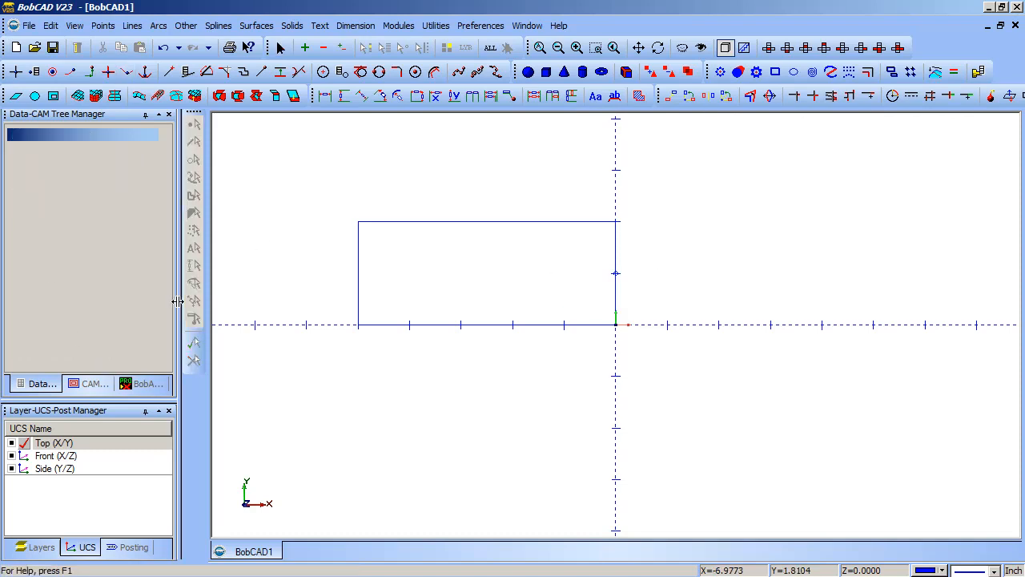
Step: Set up Translate for one copy with a Z delta of 0.25 and select the edge's midpoint
{"action": "left_click", "coordinate": [671, 96]}
{"action": "left_click", "coordinate": [47, 210]}
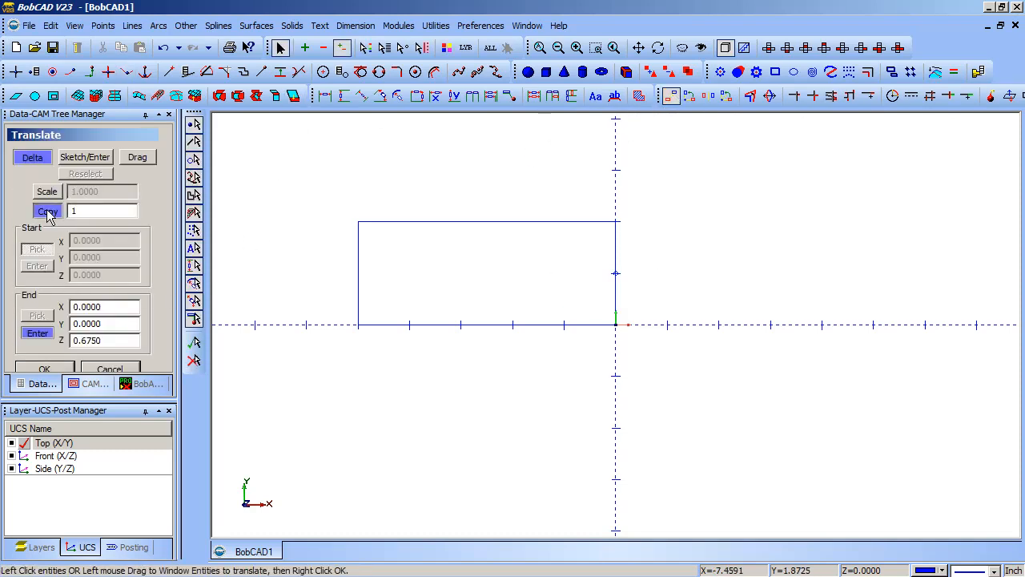
{"action": "double_click", "coordinate": [108, 341]}
{"action": "type", "text": ".25"}
{"action": "key", "text": "Tab"}
{"action": "left_click", "coordinate": [616, 280]}
{"action": "right_click", "coordinate": [484, 243]}
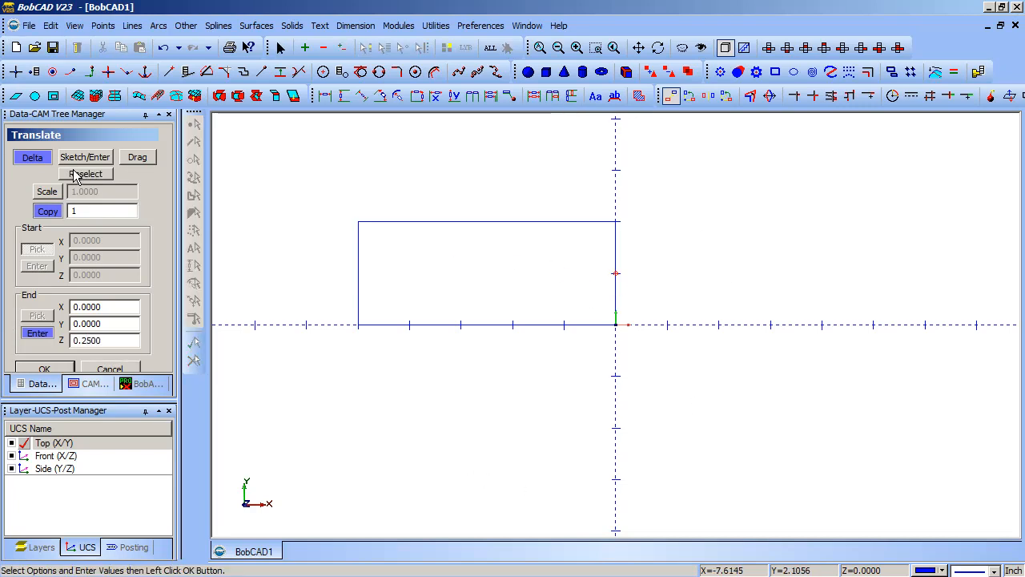
Step: Reselect the edge's midpoint and apply the translation to copy it 0.25 up in Z
{"action": "left_click", "coordinate": [75, 175]}
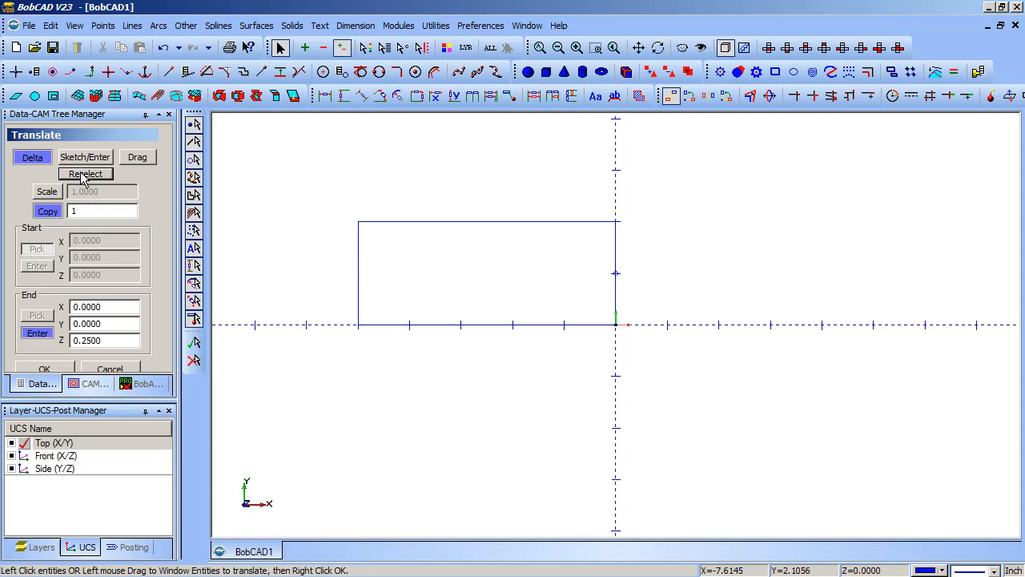
{"action": "left_click", "coordinate": [49, 213]}
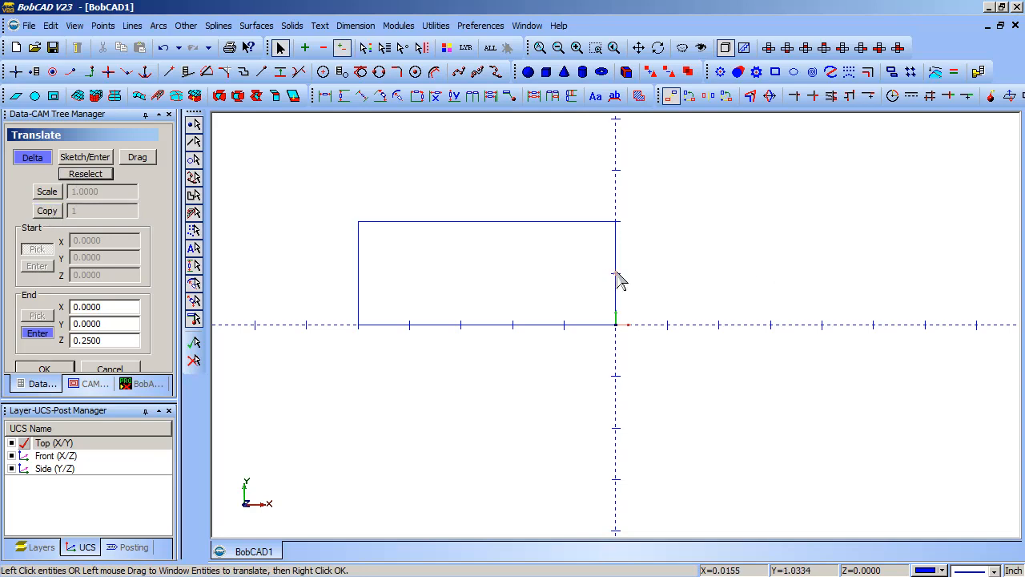
{"action": "middle_click_drag", "start_coordinate": [712, 311], "coordinate": [583, 173]}
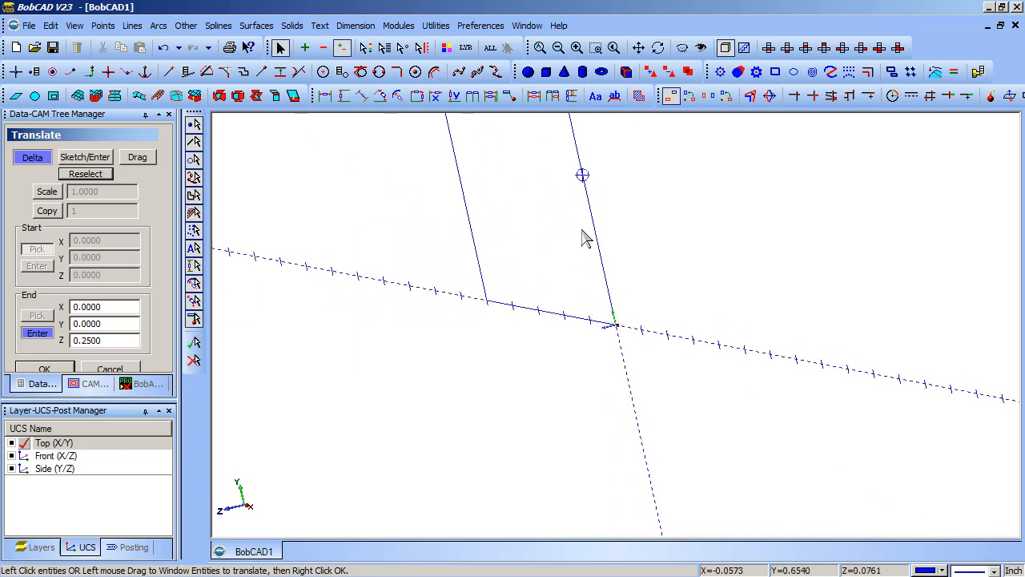
{"action": "middle_click_drag", "start_coordinate": [356, 150], "coordinate": [781, 254]}
{"action": "left_click", "coordinate": [48, 210]}
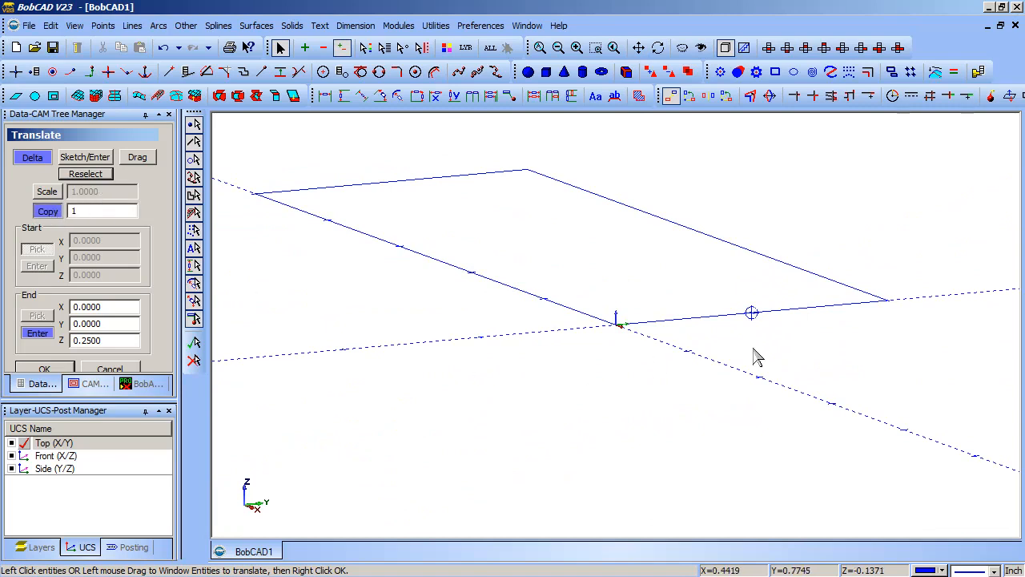
{"action": "left_click", "coordinate": [751, 313]}
{"action": "right_click", "coordinate": [437, 269]}
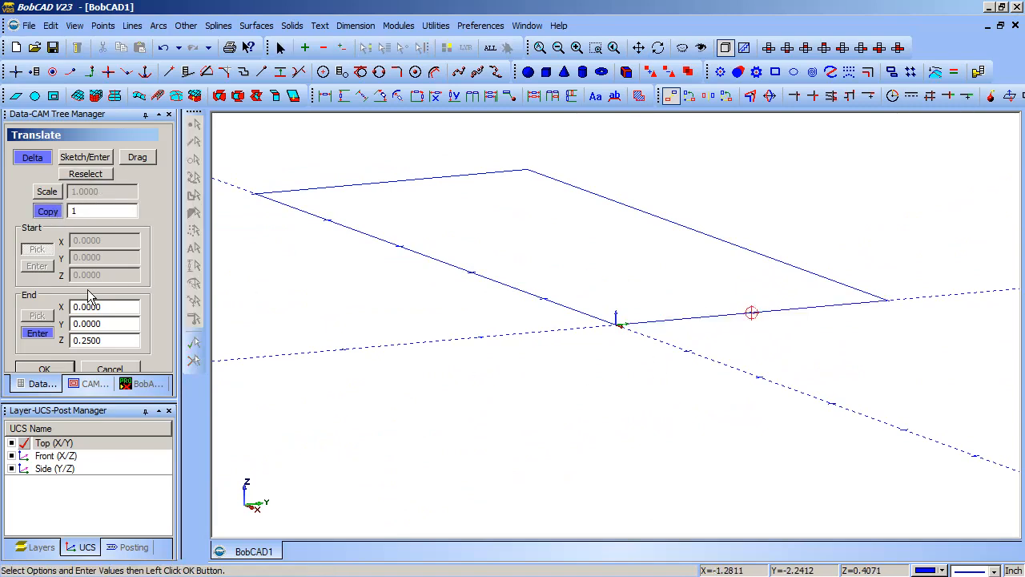
Step: Move the original midpoint by 0.5 in X and 0 in Z, without making a copy
{"action": "left_click", "coordinate": [48, 210]}
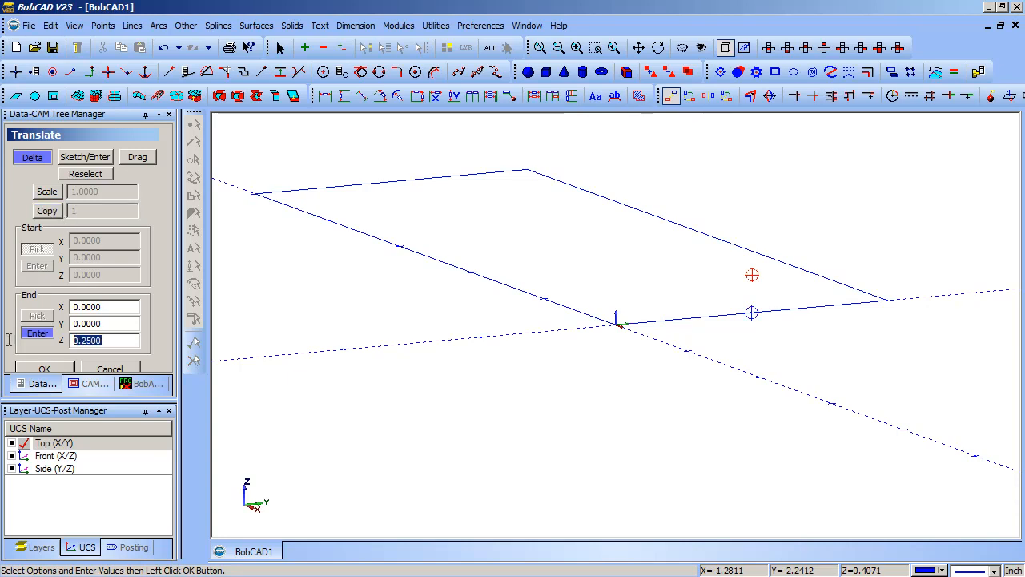
{"action": "type", "text": "0"}
{"action": "left_click_drag", "start_coordinate": [121, 309], "coordinate": [8, 318]}
{"action": "type", "text": ".5"}
{"action": "key", "text": "Return"}
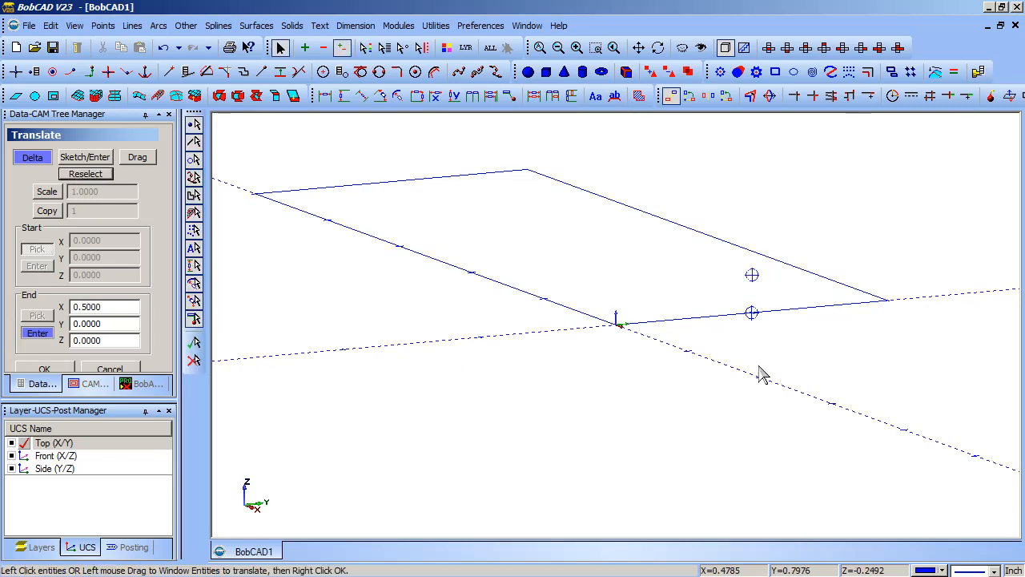
{"action": "left_click", "coordinate": [751, 313]}
{"action": "right_click", "coordinate": [756, 319]}
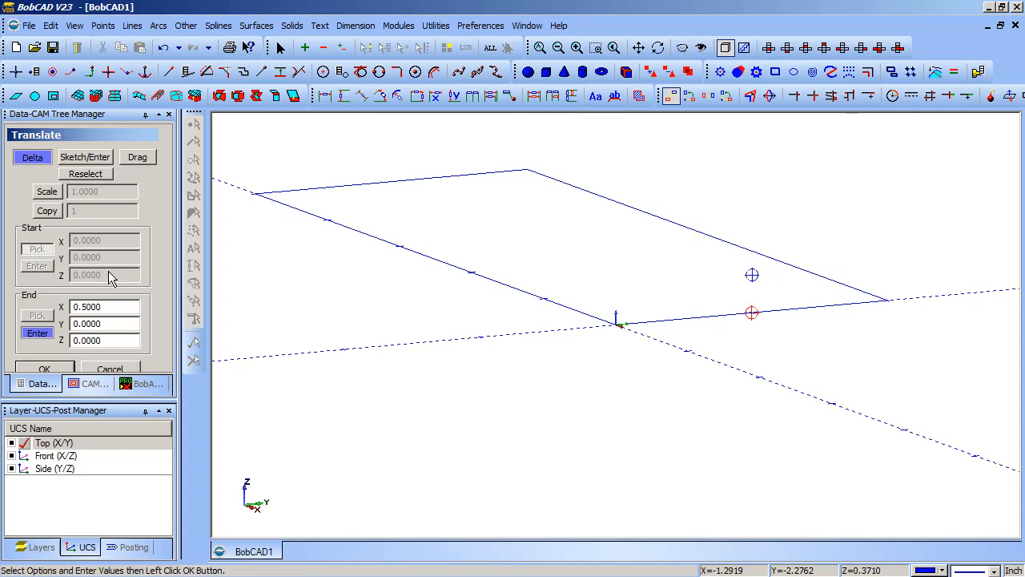
{"action": "left_click", "coordinate": [44, 368]}
{"action": "middle_click_drag", "start_coordinate": [558, 388], "coordinate": [458, 279]}
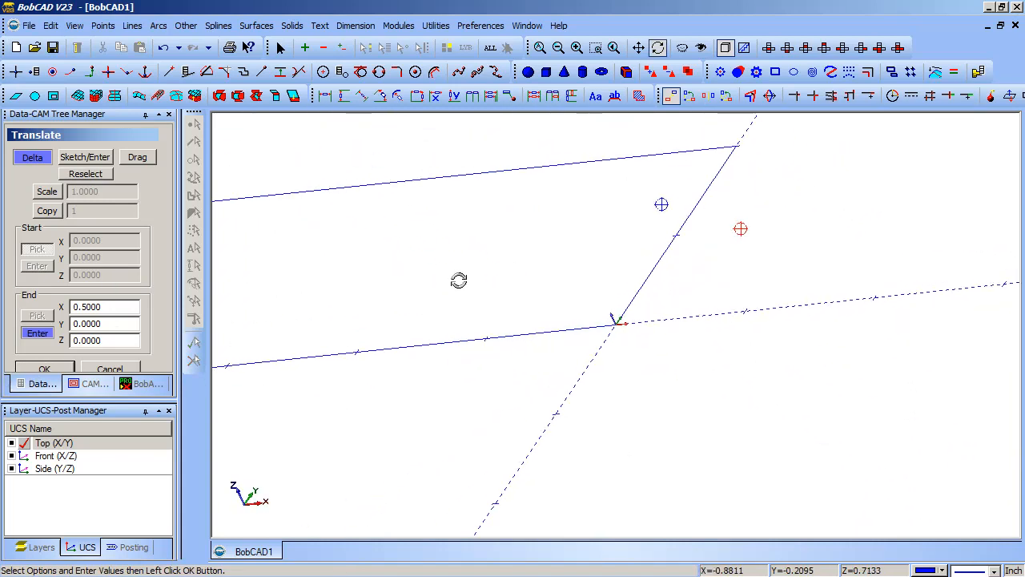
{"action": "left_click", "coordinate": [109, 370]}
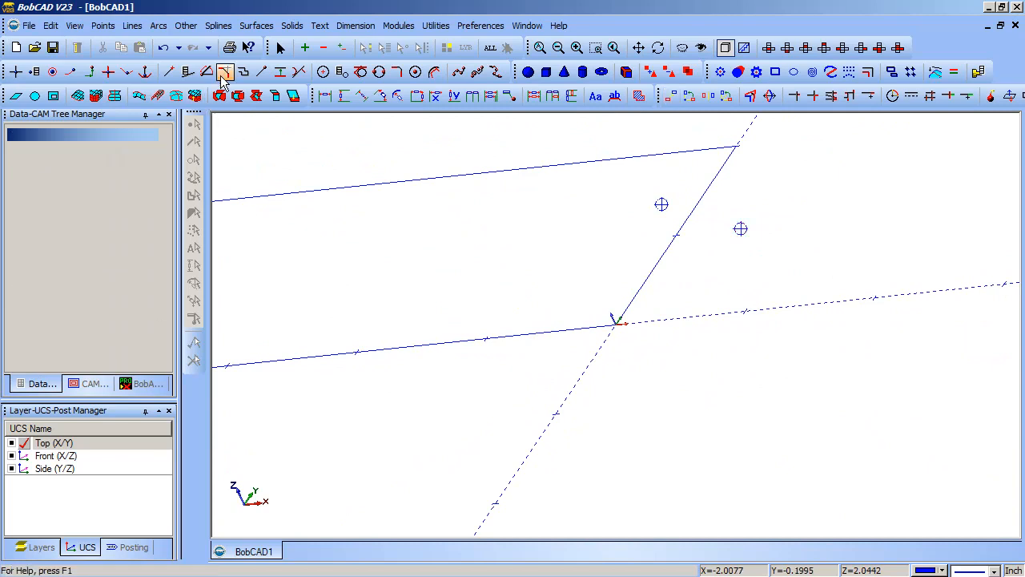
Step: Draw continuous lines from the rectangle's far corner on the Y axis to the moved point and on to the origin
{"action": "left_click", "coordinate": [134, 27]}
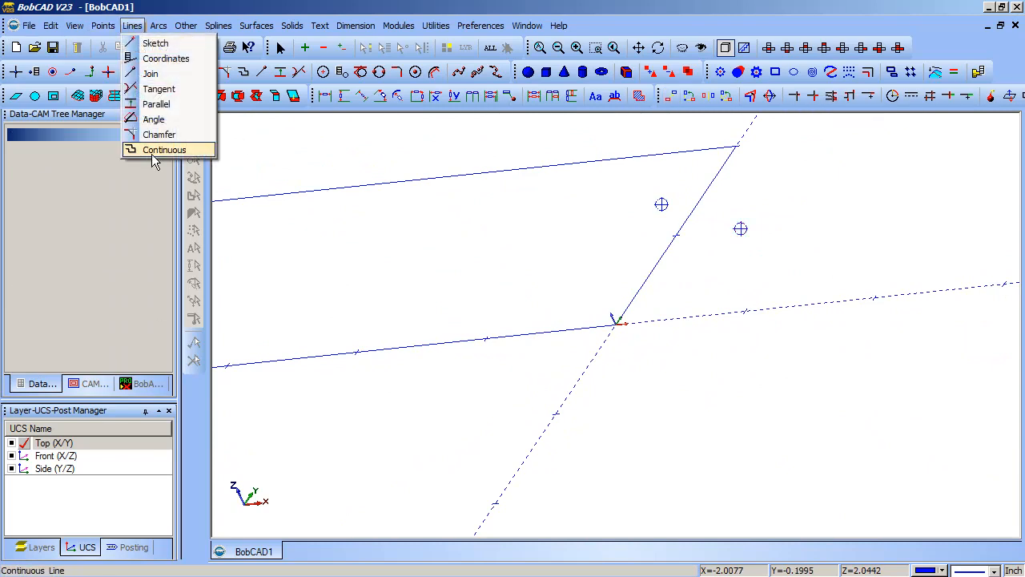
{"action": "left_click", "coordinate": [148, 159]}
{"action": "left_click_drag", "start_coordinate": [734, 148], "coordinate": [740, 229]}
{"action": "left_click_drag", "start_coordinate": [675, 312], "coordinate": [615, 322]}
{"action": "key", "text": "Escape"}
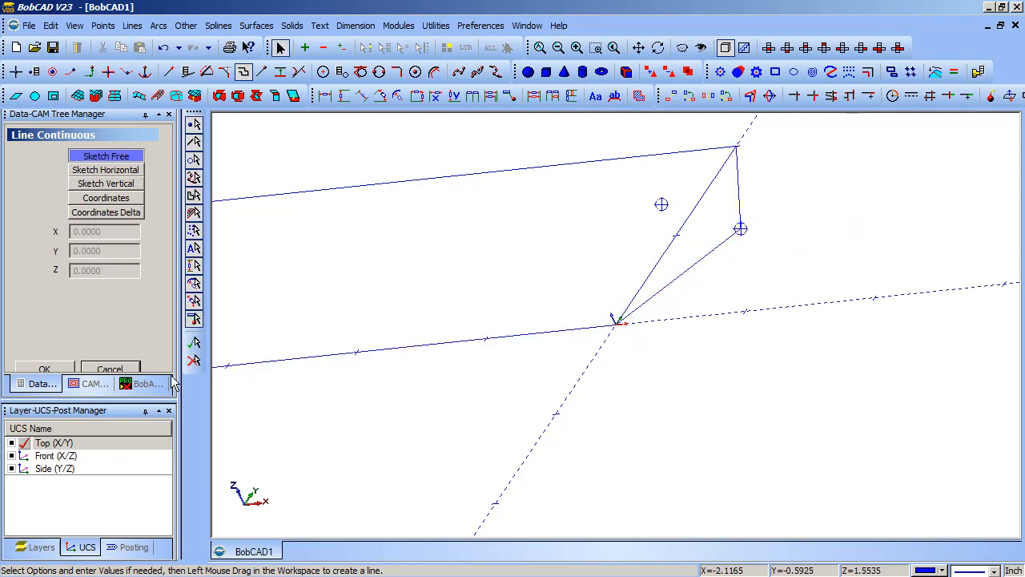
{"action": "left_click", "coordinate": [109, 367]}
Step: Delete the point at the tip of the new lines and the original rectangle edge along the Y axis
{"action": "mouse_move", "coordinate": [668, 313]}
{"action": "middle_mouse_down"}
{"action": "mouse_move", "coordinate": [739, 305]}
{"action": "mouse_move", "coordinate": [667, 307]}
{"action": "middle_mouse_up"}
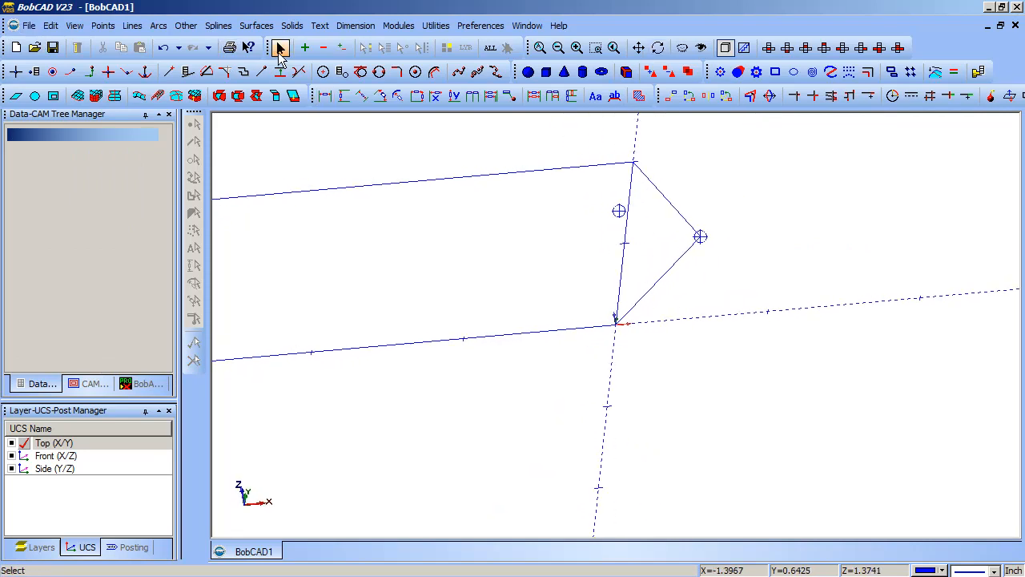
{"action": "left_click", "coordinate": [280, 47]}
{"action": "left_click", "coordinate": [700, 237]}
{"action": "key", "text": "Delete"}
{"action": "left_click", "coordinate": [623, 240]}
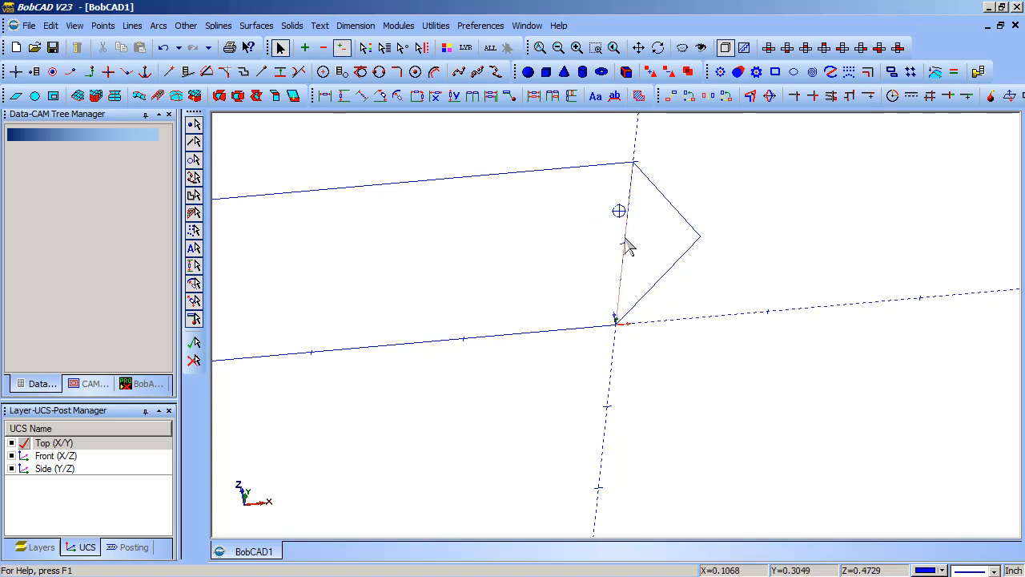
{"action": "key", "text": "Delete"}
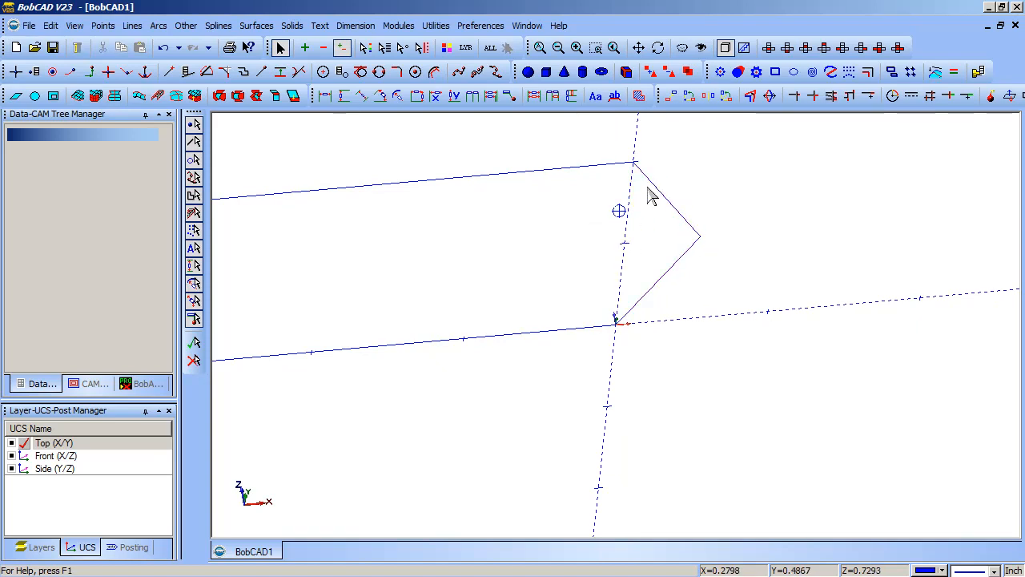
Step: Draw a fitted spline from the origin through the raised point to the far corner on the Y axis, and delete that point
{"action": "left_click", "coordinate": [683, 256]}
{"action": "scroll", "coordinate": [789, 308], "scroll_direction": "down", "scroll_amount": 3}
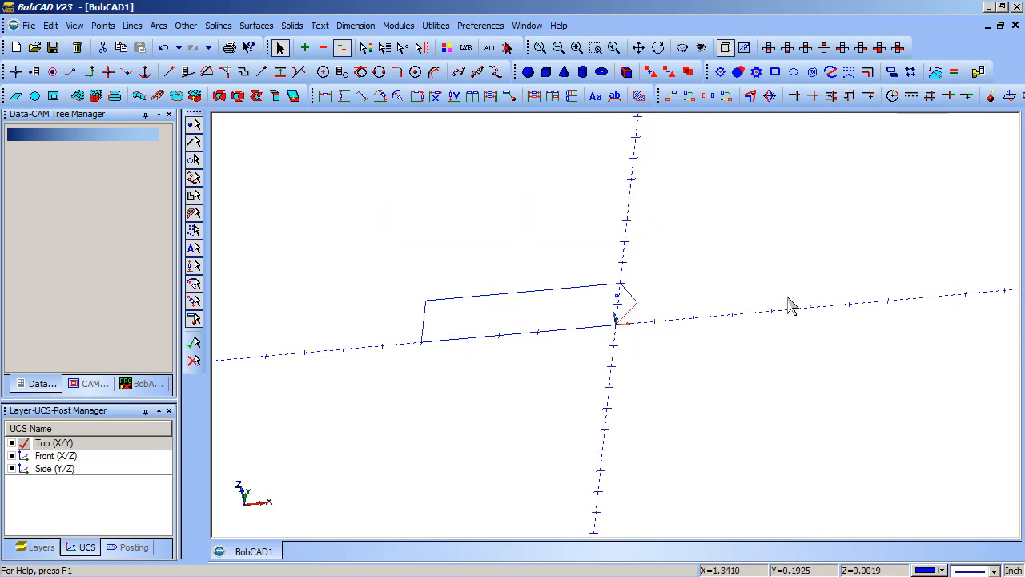
{"action": "scroll", "coordinate": [572, 296], "scroll_direction": "up", "scroll_amount": 4}
{"action": "middle_click_drag", "start_coordinate": [460, 322], "coordinate": [570, 238]}
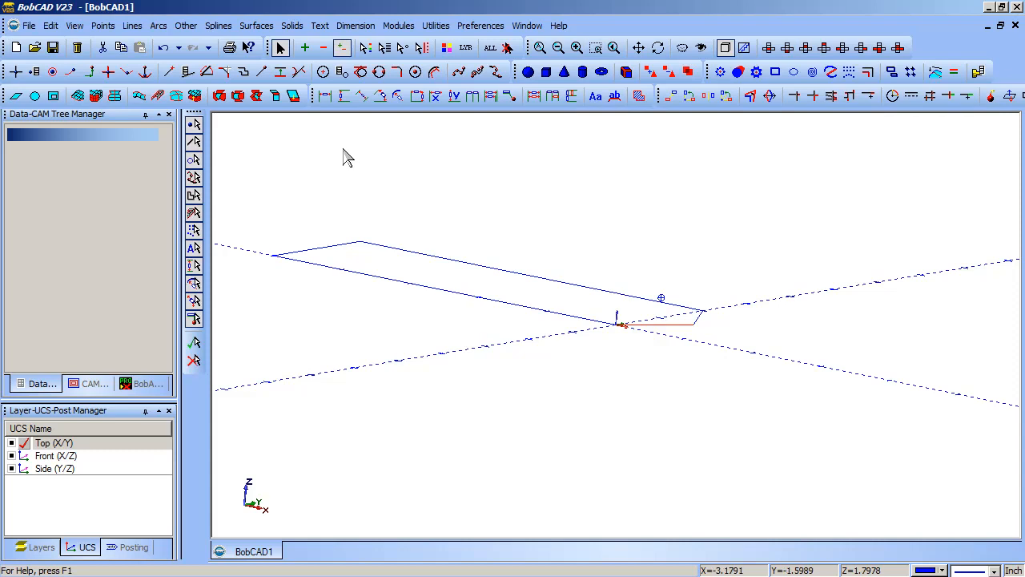
{"action": "left_click", "coordinate": [508, 50]}
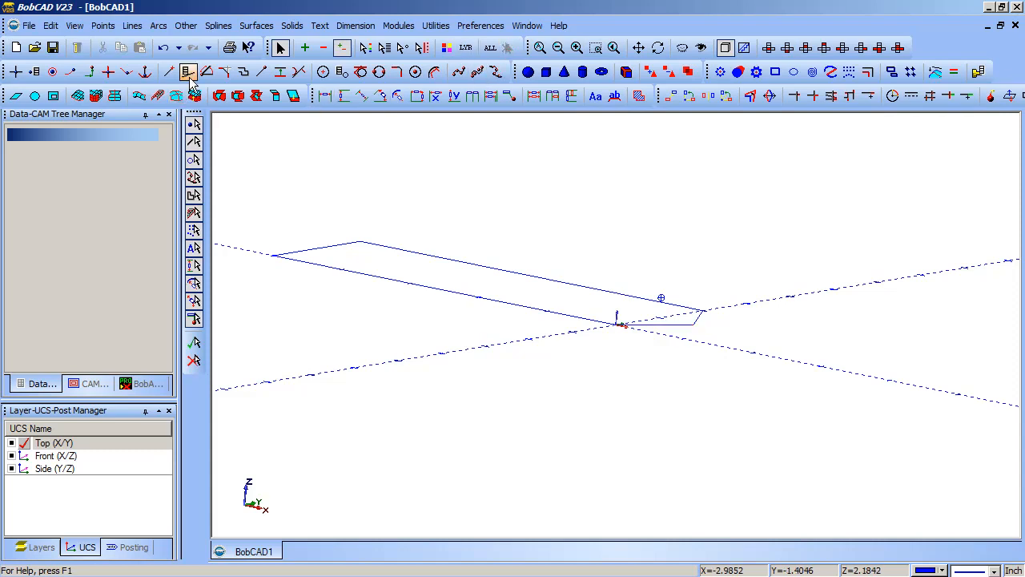
{"action": "left_click", "coordinate": [477, 77]}
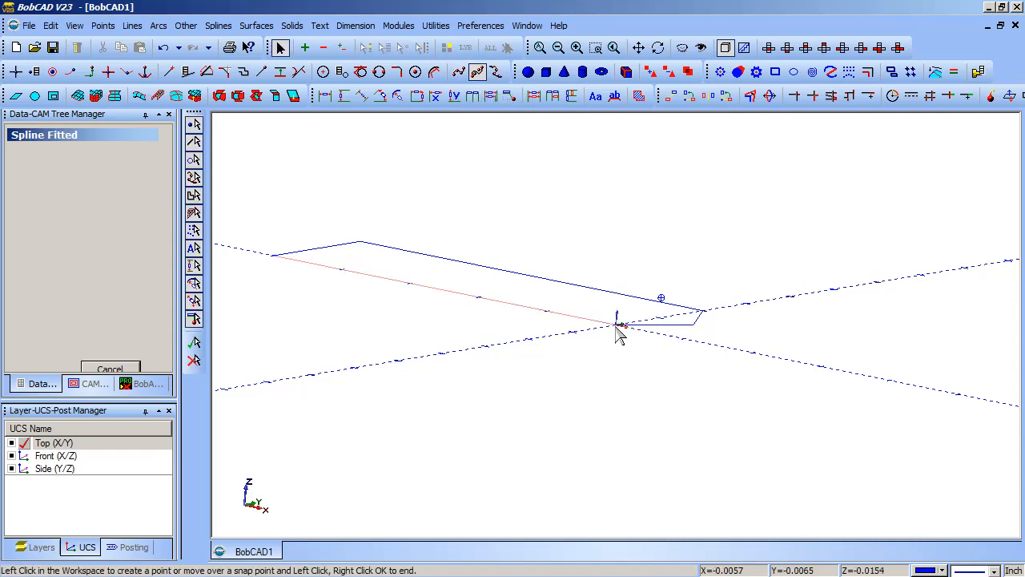
{"action": "left_click", "coordinate": [662, 298]}
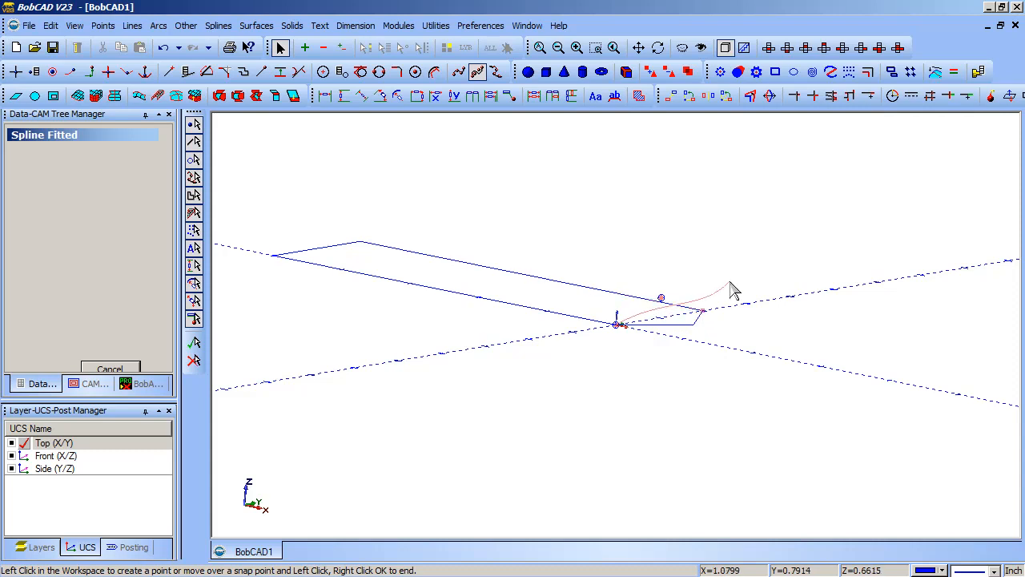
{"action": "middle_click_drag", "start_coordinate": [771, 346], "coordinate": [894, 251]}
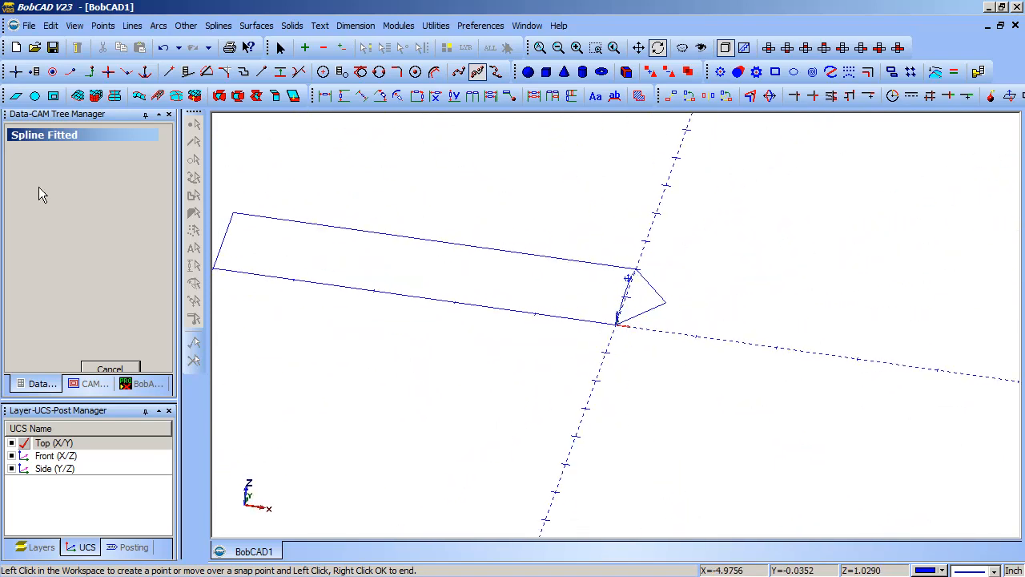
{"action": "left_click", "coordinate": [109, 368]}
{"action": "left_click", "coordinate": [284, 49]}
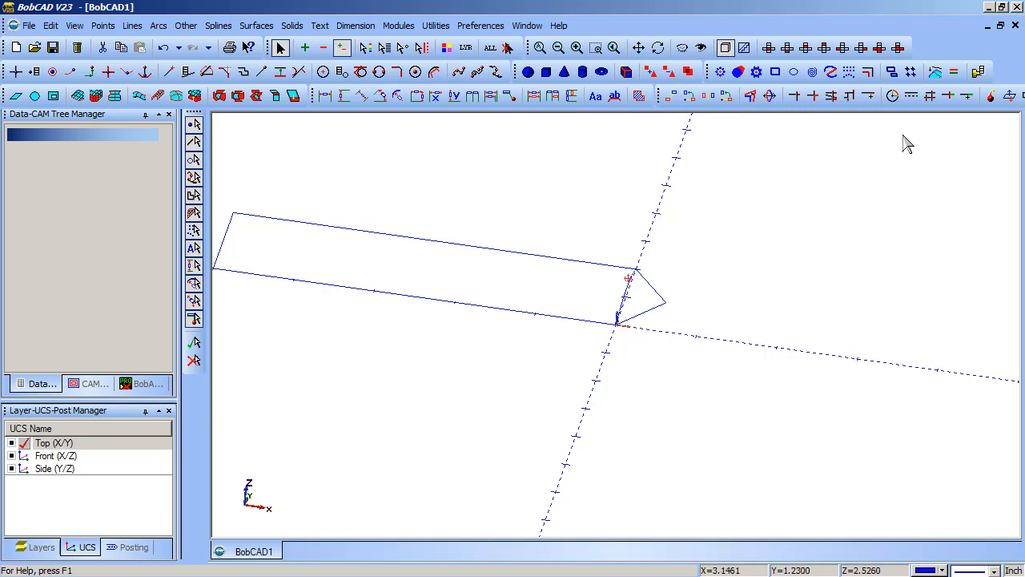
{"action": "key", "text": "Delete"}
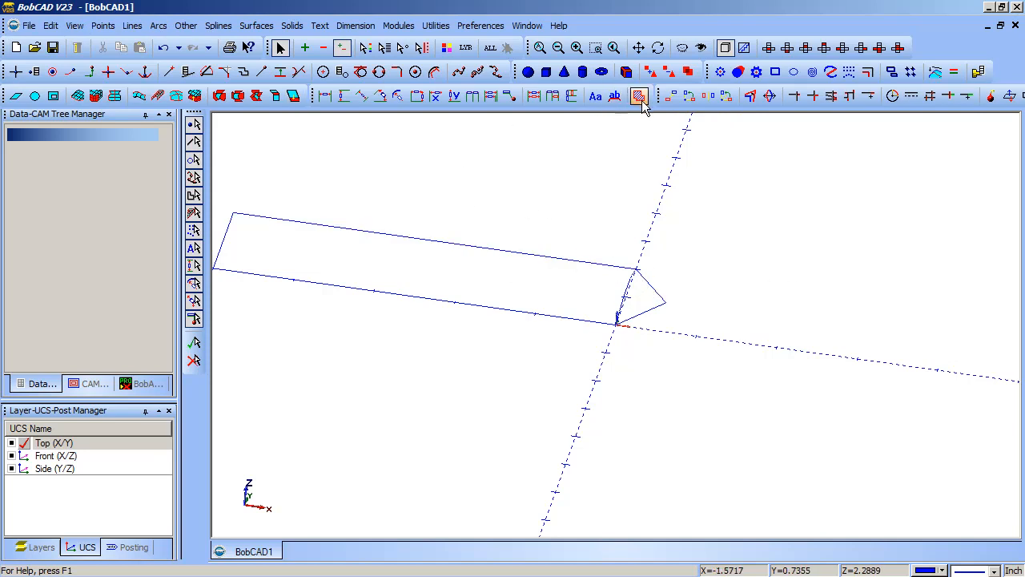
Step: Translate the spline 0.5 along X twice, without copying it
{"action": "left_click", "coordinate": [671, 95]}
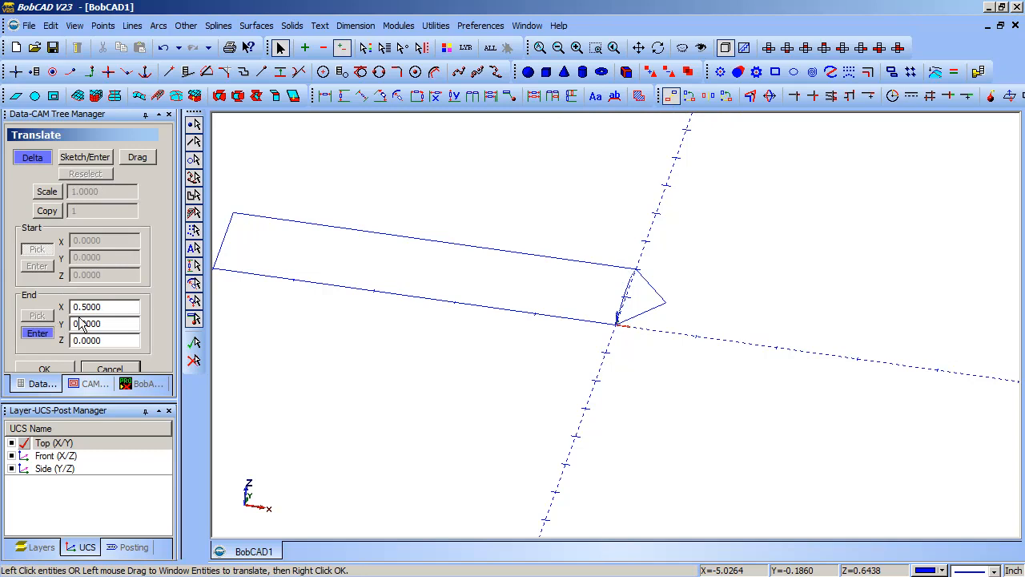
{"action": "left_click", "coordinate": [629, 302]}
{"action": "right_click", "coordinate": [261, 152]}
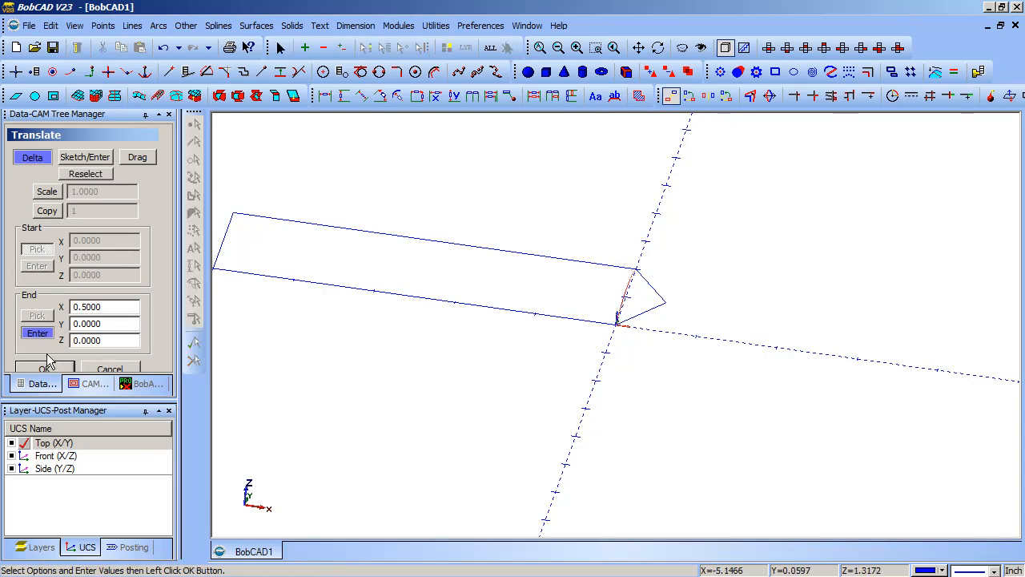
{"action": "left_click", "coordinate": [45, 369]}
{"action": "left_click", "coordinate": [48, 368]}
{"action": "left_click", "coordinate": [107, 368]}
{"action": "middle_click_drag", "start_coordinate": [540, 356], "coordinate": [588, 312]}
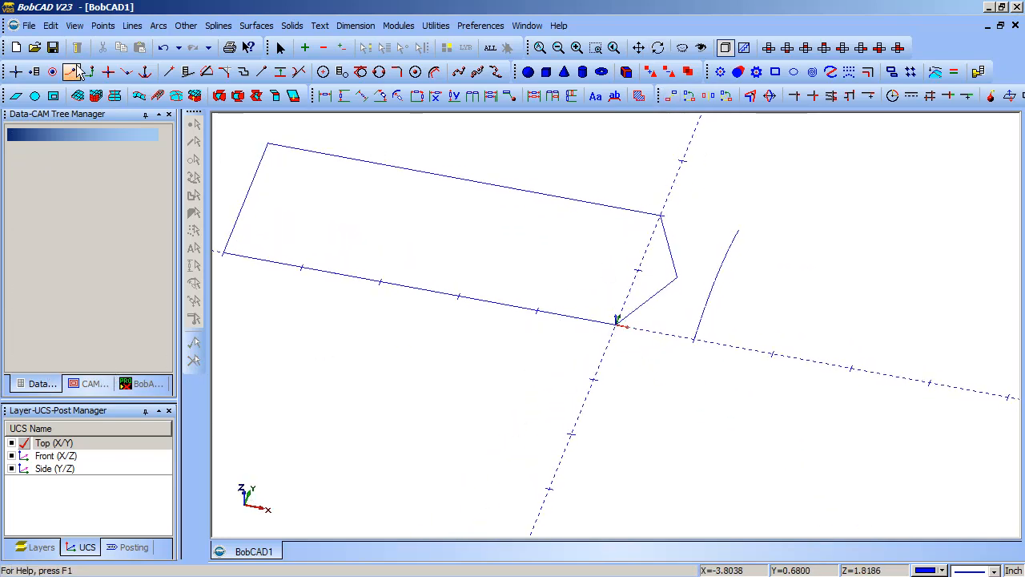
Step: Extrude the closed profile 1.0 along the Z axis with caps and a draft angle of 0
{"action": "left_click", "coordinate": [77, 95]}
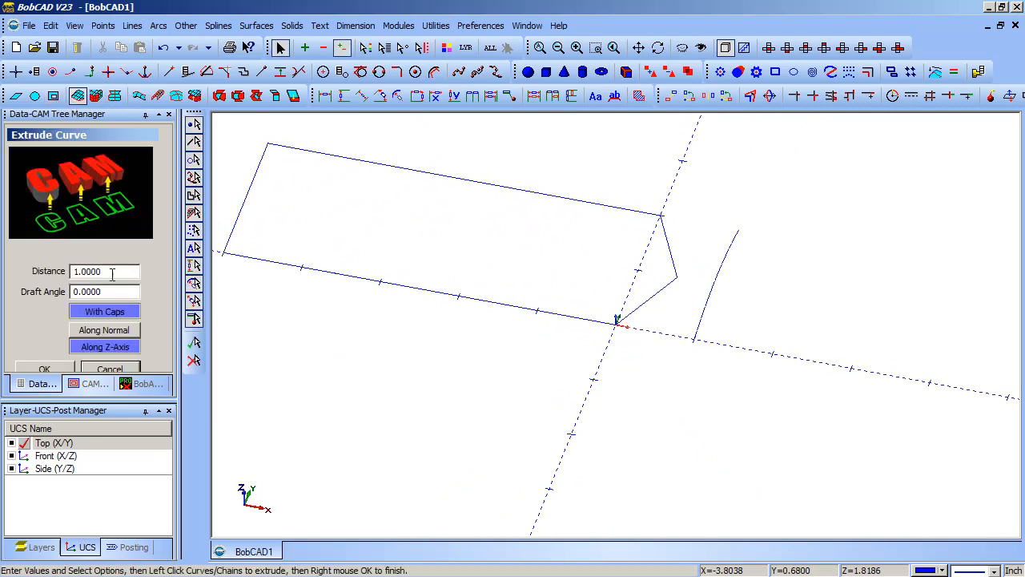
{"action": "left_click", "coordinate": [665, 231]}
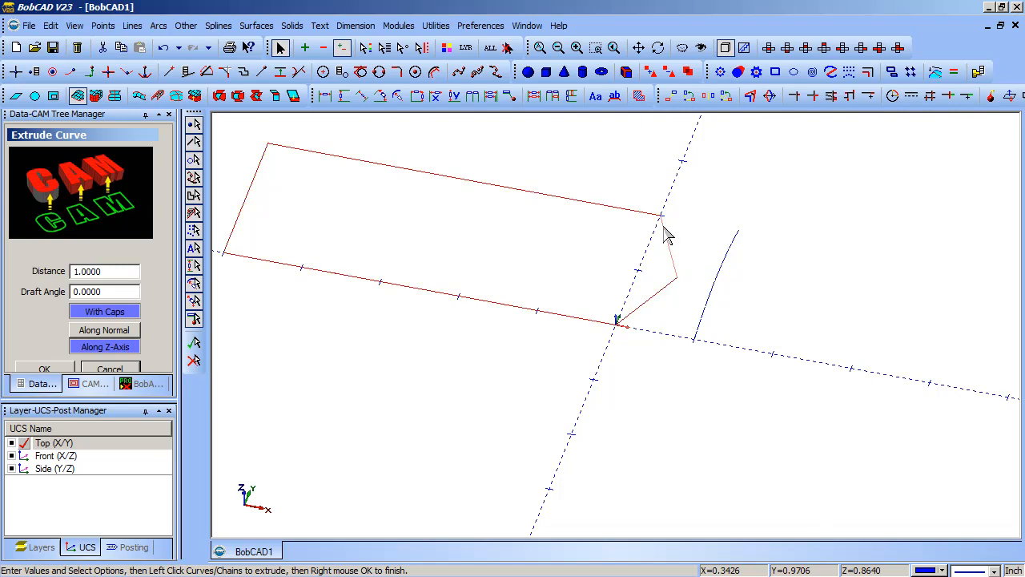
{"action": "right_click", "coordinate": [710, 162]}
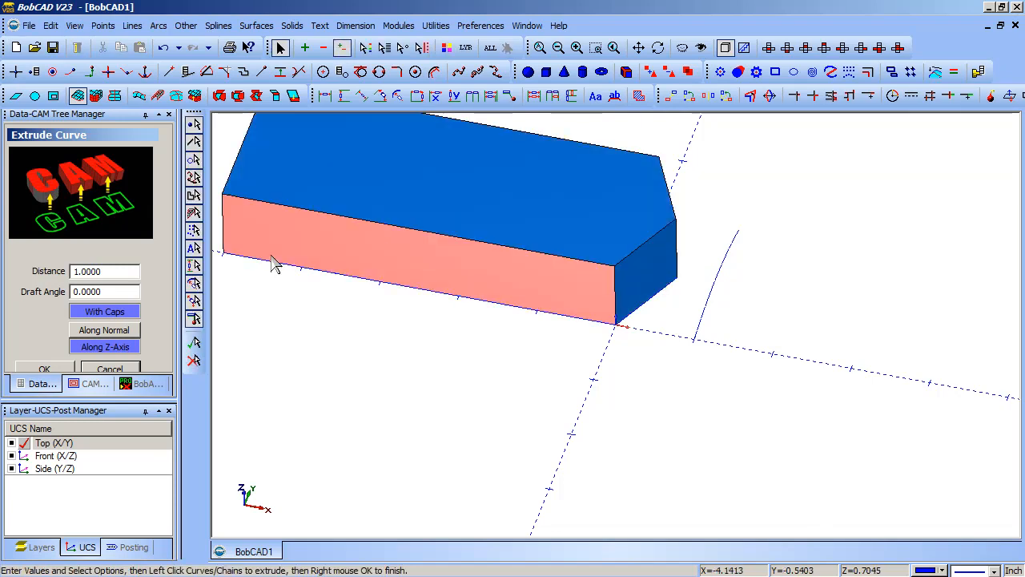
{"action": "left_click", "coordinate": [128, 370]}
{"action": "middle_click_drag", "start_coordinate": [751, 340], "coordinate": [662, 304]}
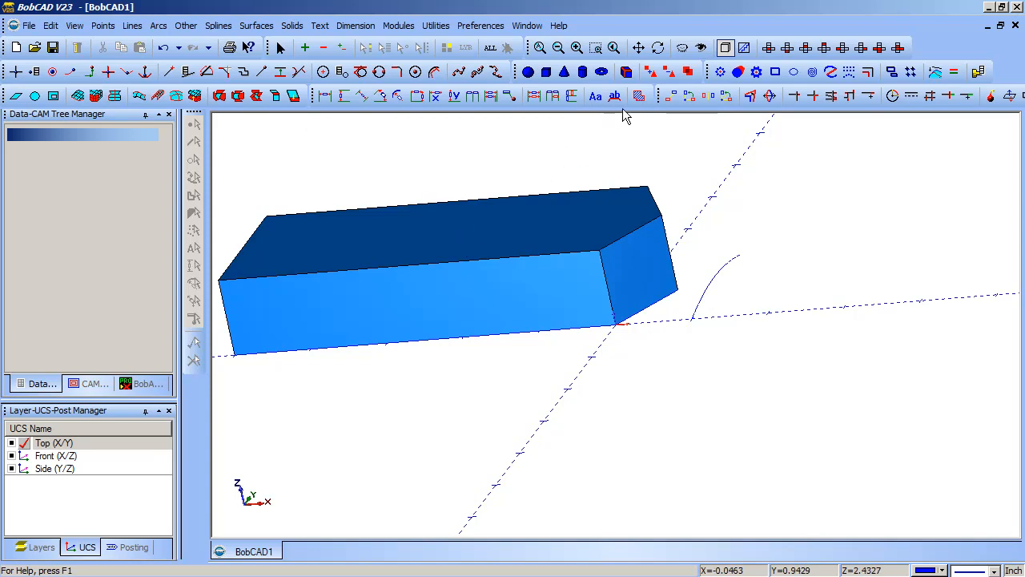
Step: Translate the spline beside the block 0.675 along Z, with X and Y offsets of 0
{"action": "left_click", "coordinate": [669, 98]}
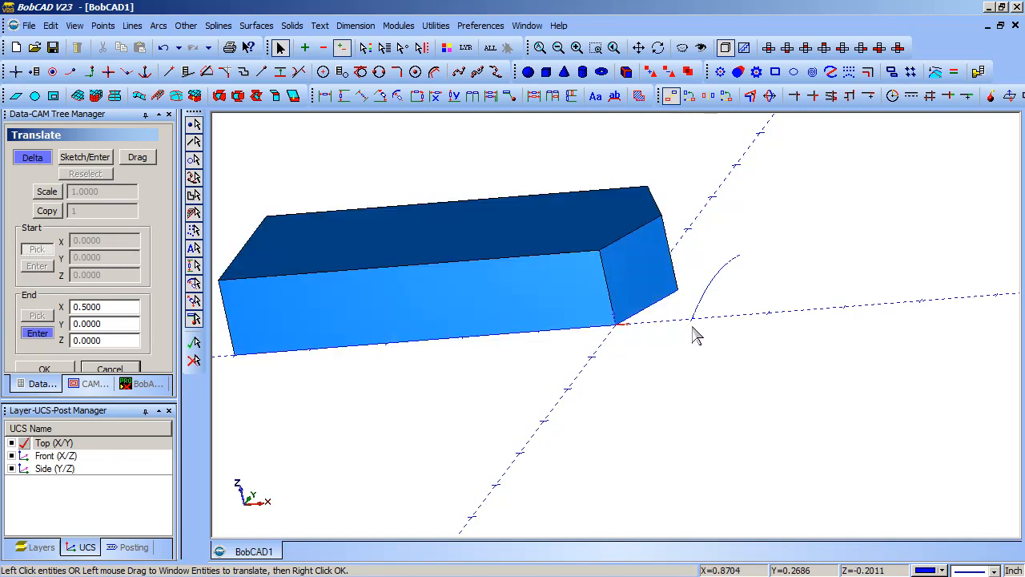
{"action": "left_click", "coordinate": [618, 328]}
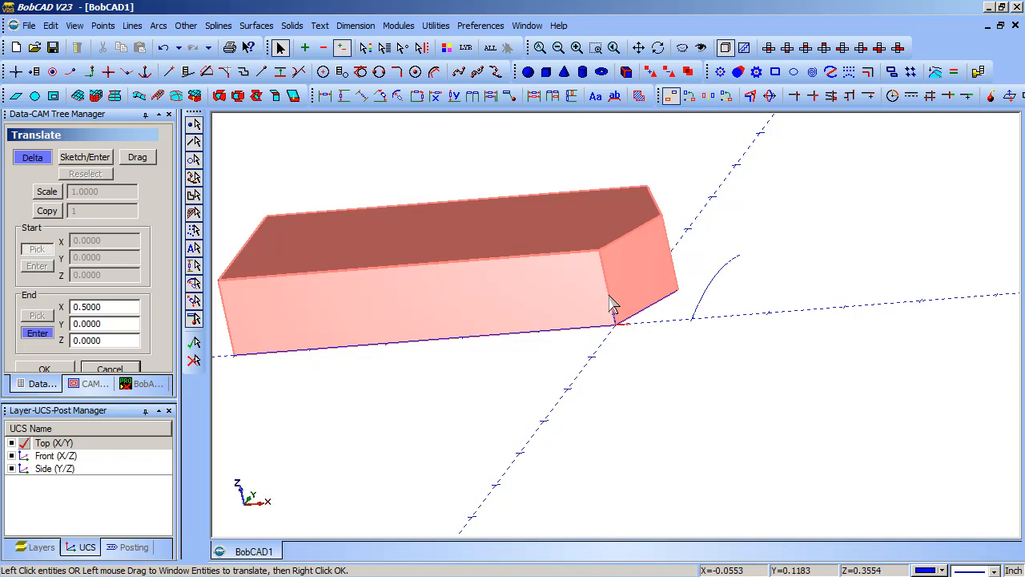
{"action": "left_click_drag", "start_coordinate": [105, 309], "coordinate": [31, 309]}
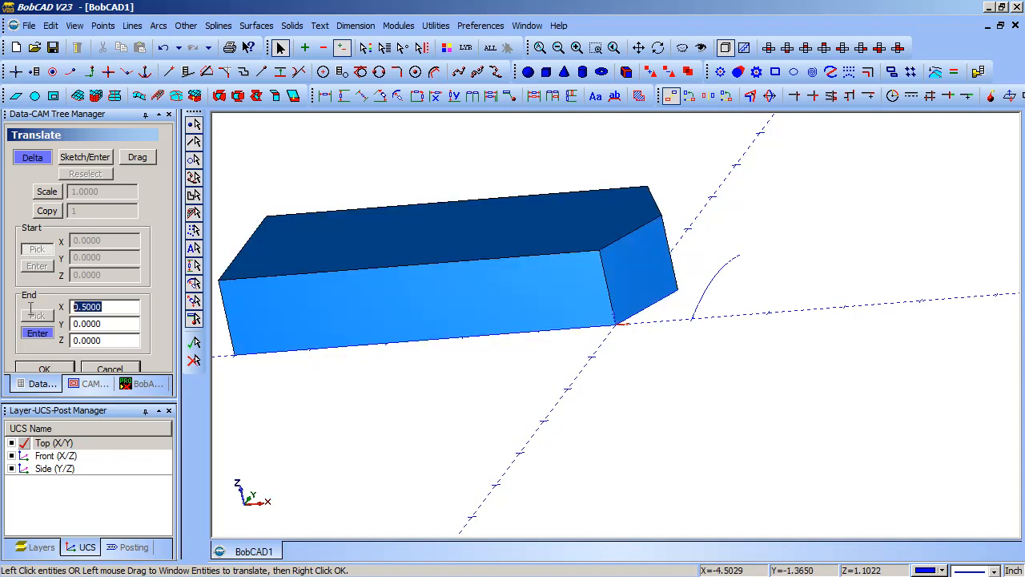
{"action": "type", "text": "0"}
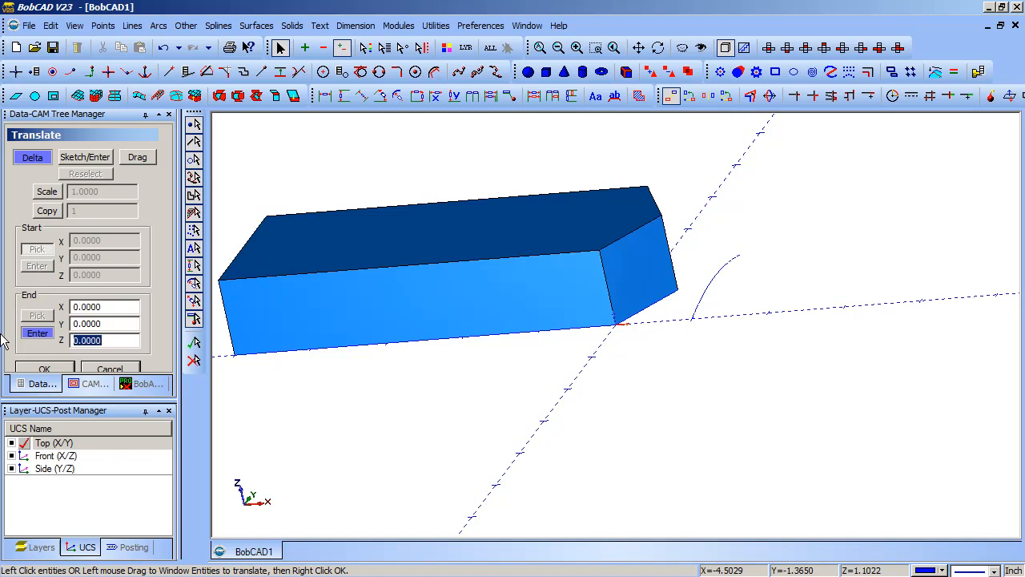
{"action": "type", "text": ".675"}
{"action": "key", "text": "Return"}
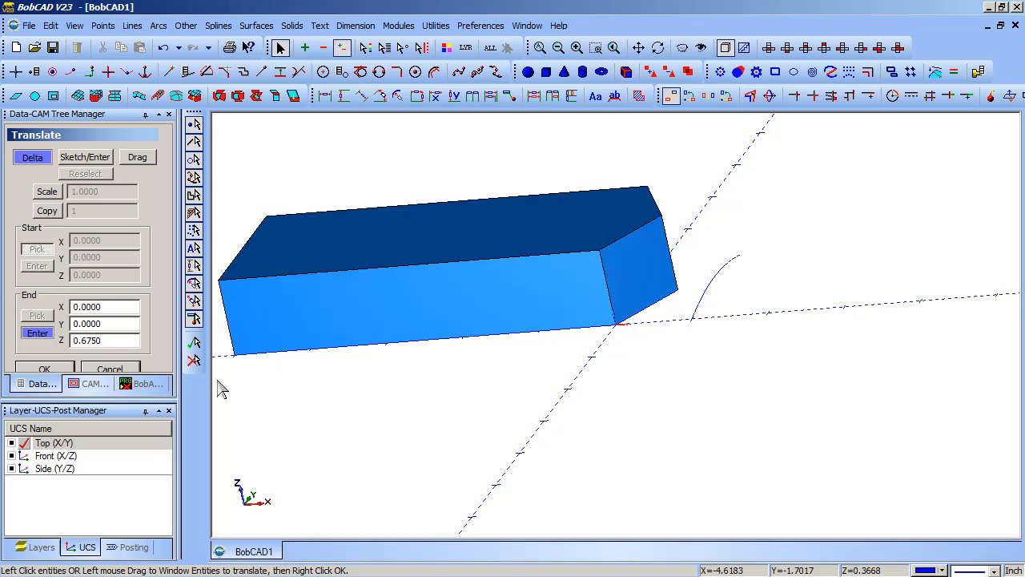
{"action": "right_click", "coordinate": [724, 285]}
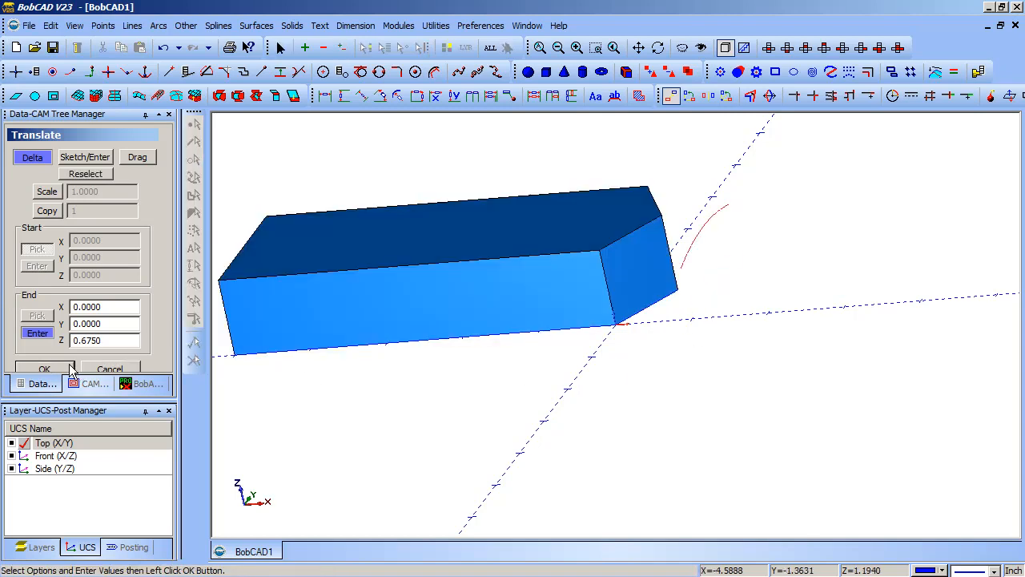
{"action": "left_click", "coordinate": [110, 368]}
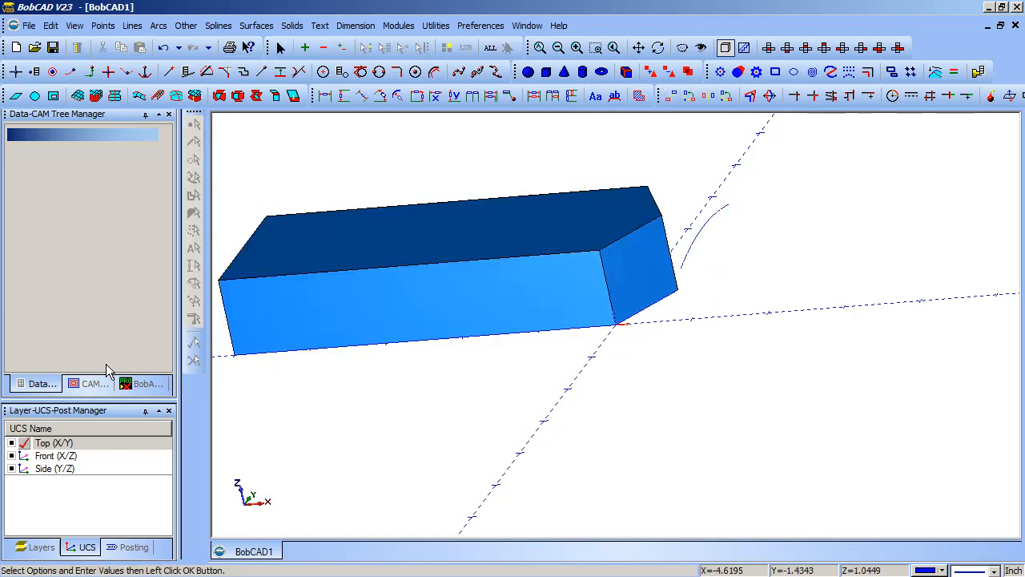
Step: Activate the Side (Y/Z) UCS and extrude the raised spline -7 along the Z axis with a draft angle of 0
{"action": "left_click", "coordinate": [24, 473]}
{"action": "left_click", "coordinate": [23, 470]}
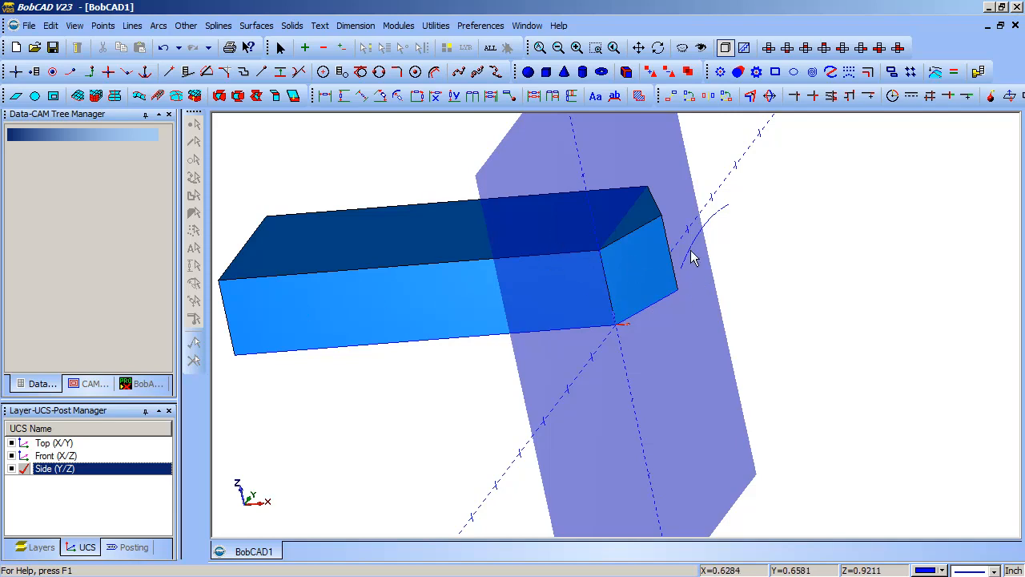
{"action": "left_click", "coordinate": [77, 96]}
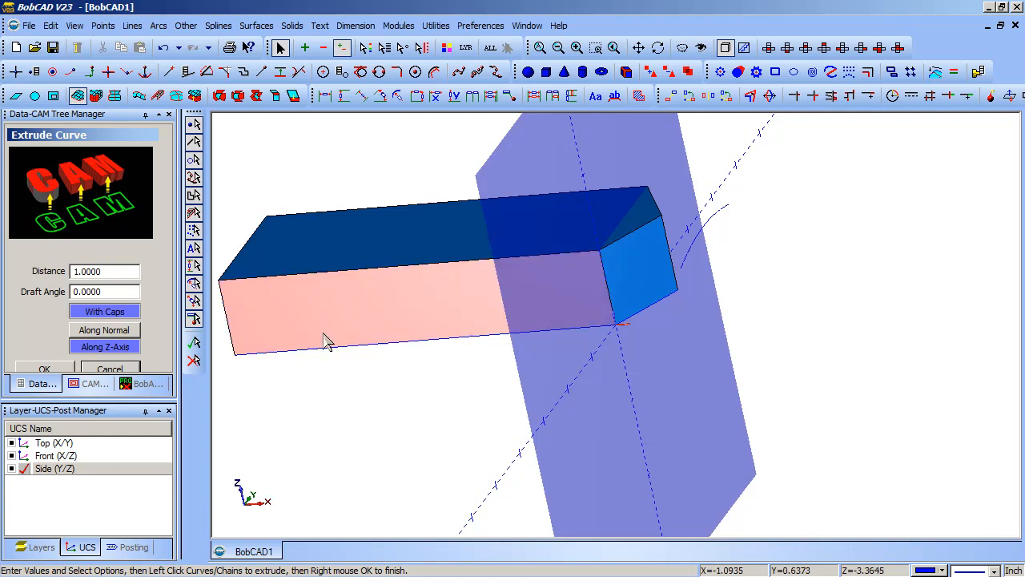
{"action": "left_click_drag", "start_coordinate": [116, 272], "coordinate": [18, 271]}
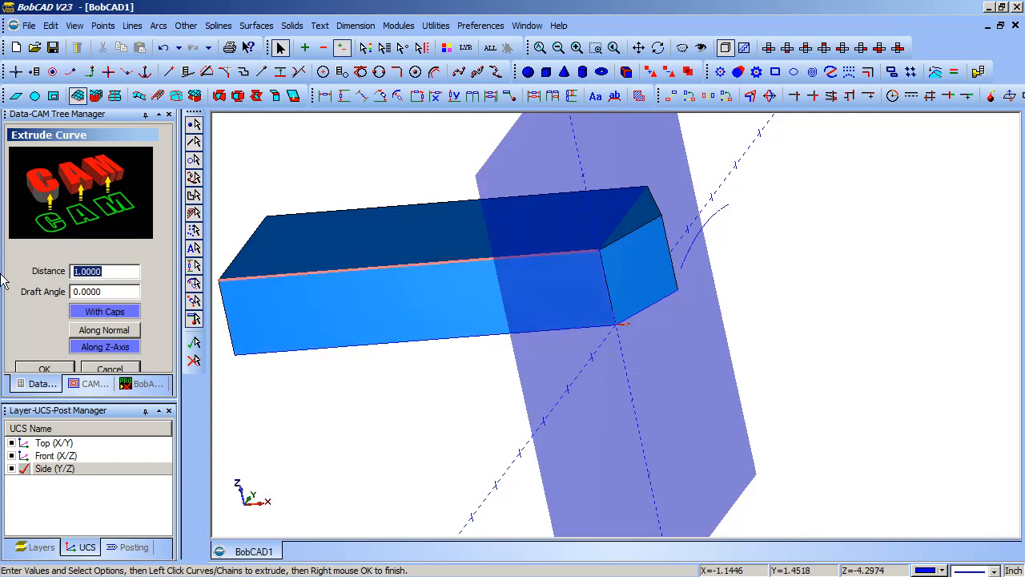
{"action": "type", "text": "-7"}
{"action": "key", "text": "Return"}
{"action": "left_click", "coordinate": [726, 220]}
{"action": "middle_click_drag", "start_coordinate": [623, 303], "coordinate": [432, 297]}
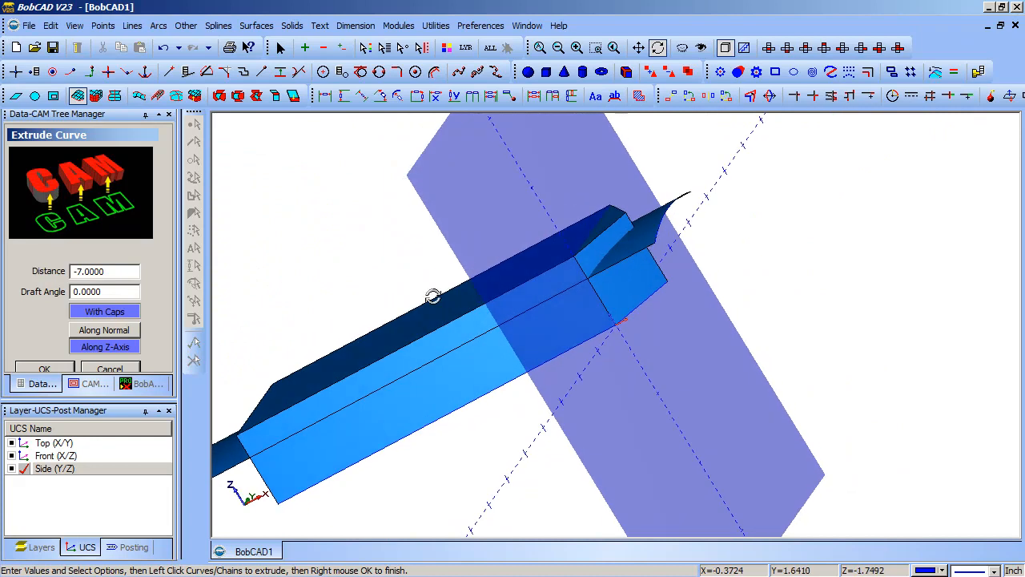
{"action": "left_click", "coordinate": [96, 368]}
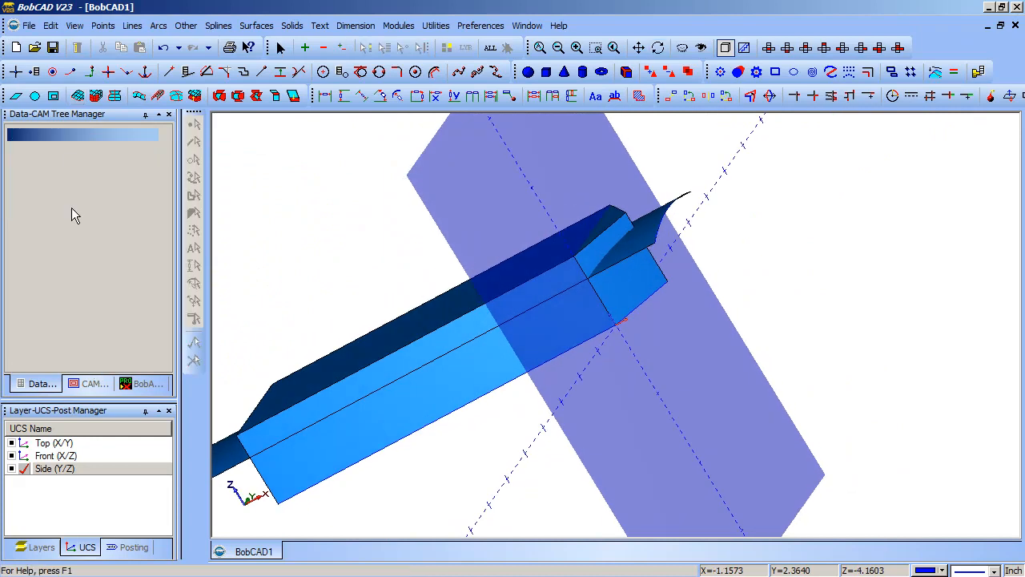
Step: Activate the Top (X/Y) UCS and extrude the curved surface 1.0 along the Z axis with caps and a draft angle of 0
{"action": "left_click", "coordinate": [95, 96]}
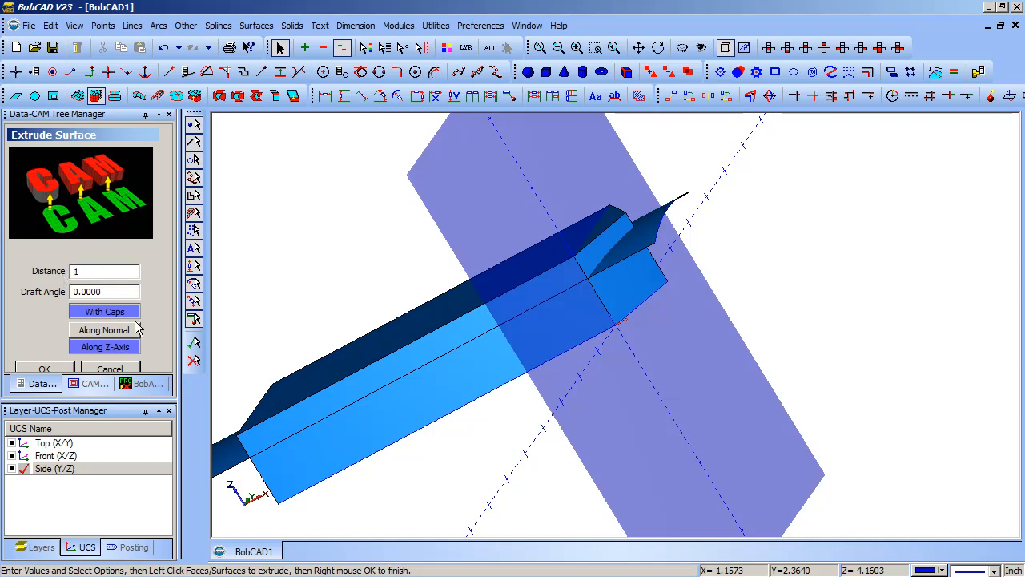
{"action": "left_click", "coordinate": [23, 446]}
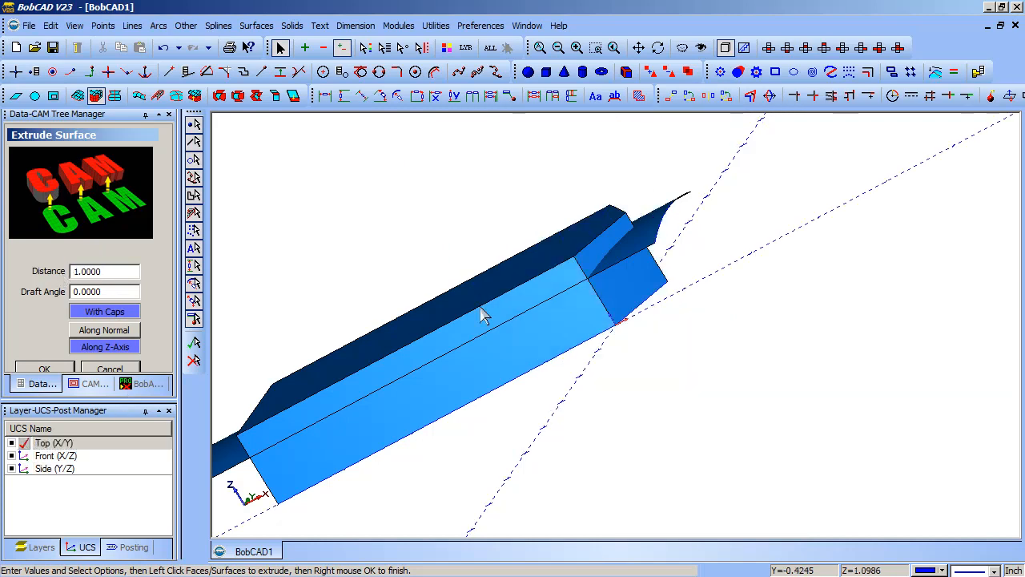
{"action": "left_click", "coordinate": [659, 224]}
{"action": "right_click", "coordinate": [725, 143]}
{"action": "middle_click_drag", "start_coordinate": [744, 240], "coordinate": [554, 269]}
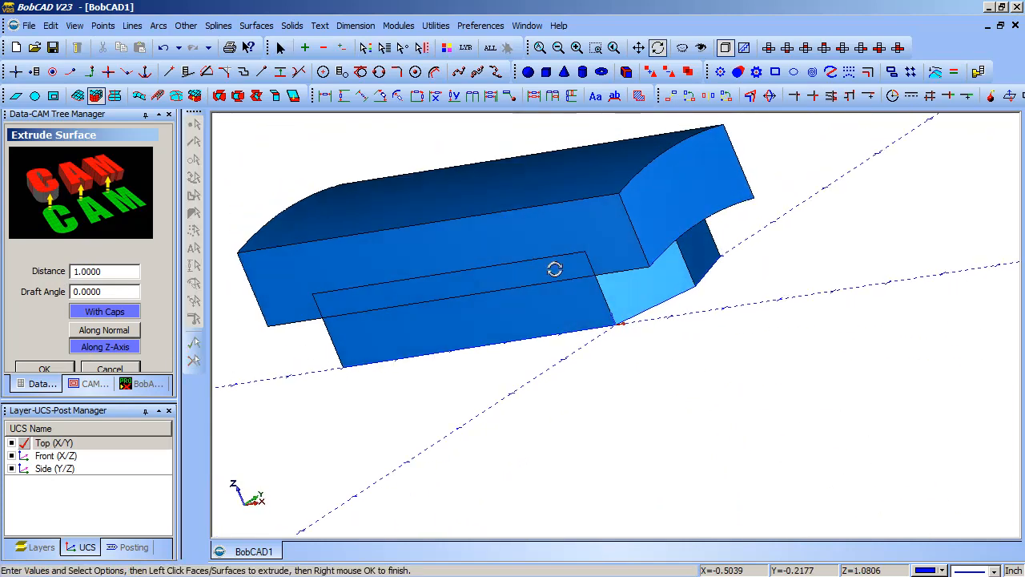
{"action": "left_click", "coordinate": [134, 367]}
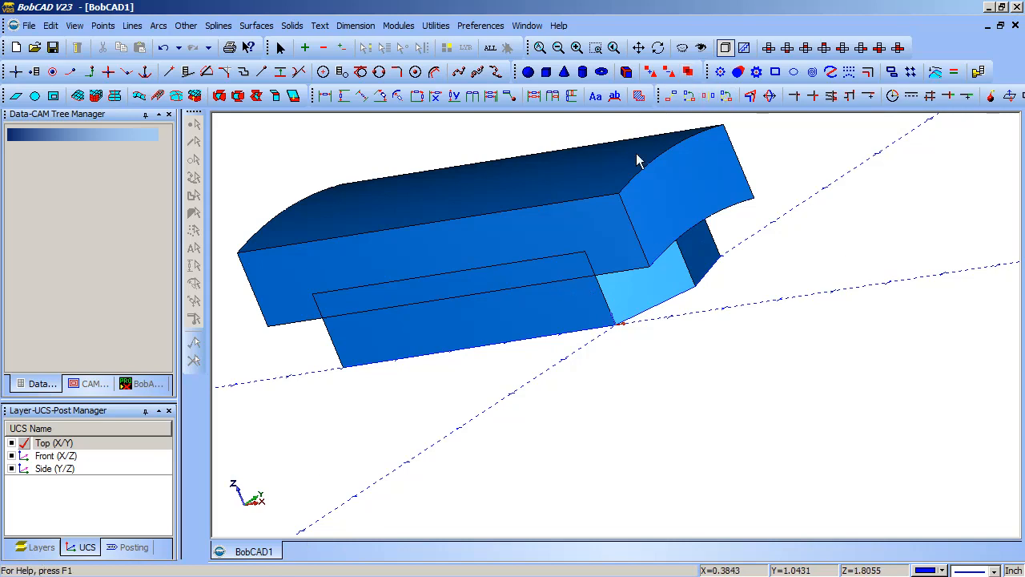
Step: Subtract the curved solid from the pointed block with a Boolean operation to give the block an arched top
{"action": "left_click", "coordinate": [669, 71]}
{"action": "left_click", "coordinate": [593, 330]}
{"action": "left_click", "coordinate": [613, 242]}
{"action": "right_click", "coordinate": [881, 149]}
{"action": "middle_click_drag", "start_coordinate": [695, 264], "coordinate": [664, 304]}
{"action": "left_click", "coordinate": [128, 369]}
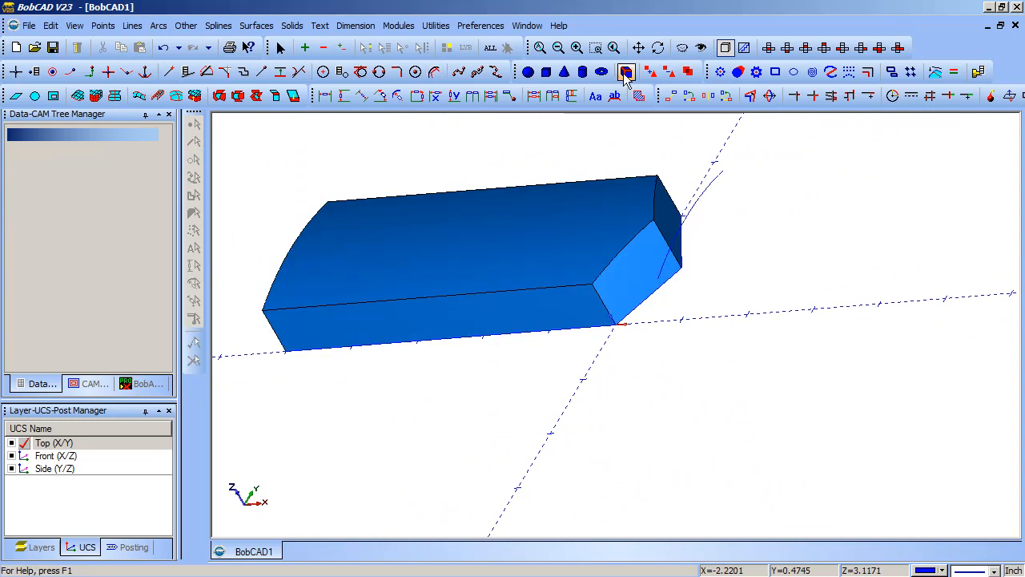
Step: Apply a constant 0.25 radius solid fillet to the vertical edge at the block's pointed tip
{"action": "left_click", "coordinate": [626, 72]}
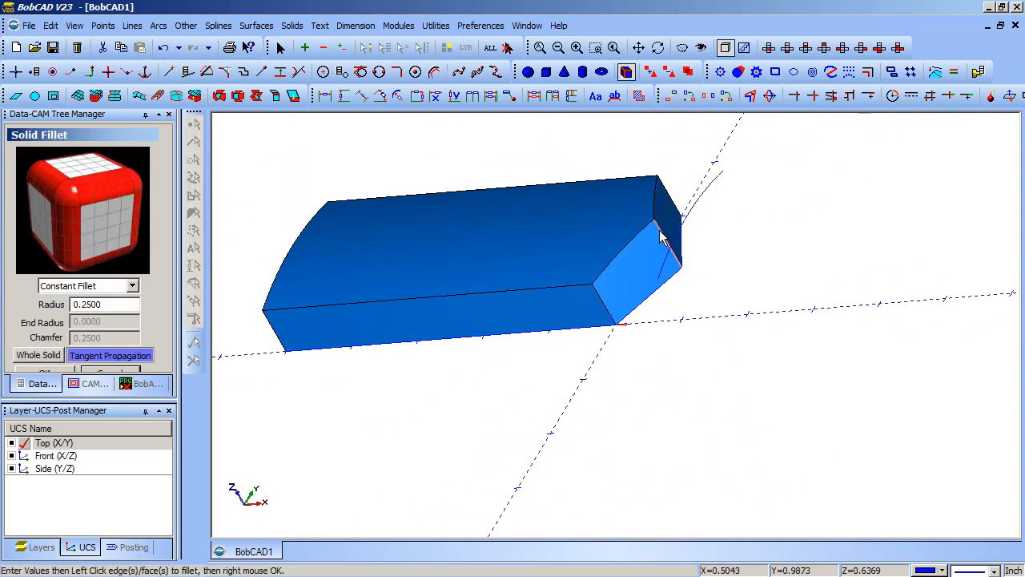
{"action": "middle_click_drag", "start_coordinate": [777, 256], "coordinate": [605, 337]}
{"action": "left_click", "coordinate": [126, 368]}
{"action": "middle_click_drag", "start_coordinate": [515, 334], "coordinate": [766, 392]}
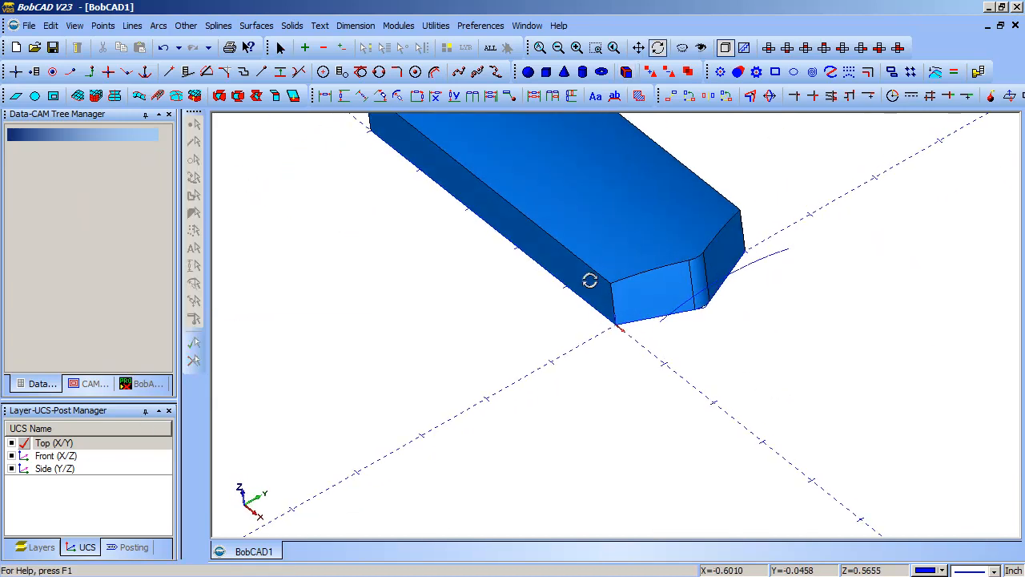